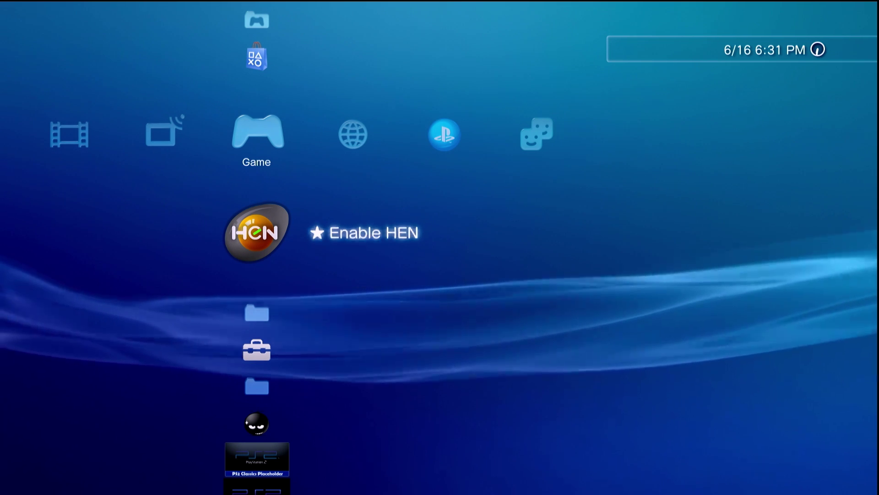
Examine the Sign Up, What's New and Trophy Collection entries in the PlayStation Network category.
key("Right")
key("Right")
key("Up")
key("Down")
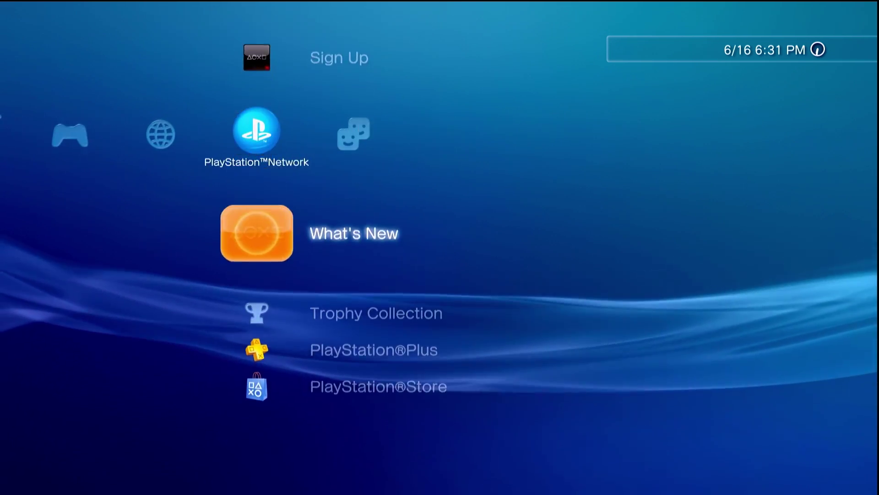
key("Down")
key("Up")
key("Left")
key("Left")
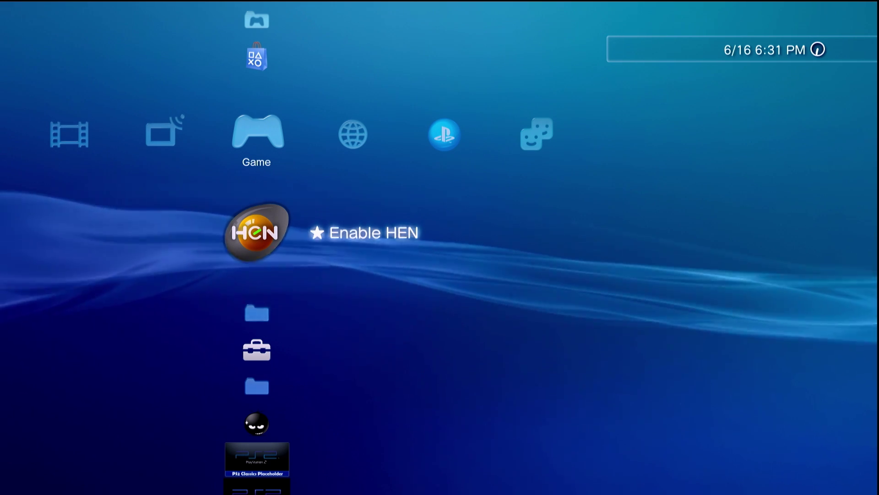
key("Right")
key("Right")
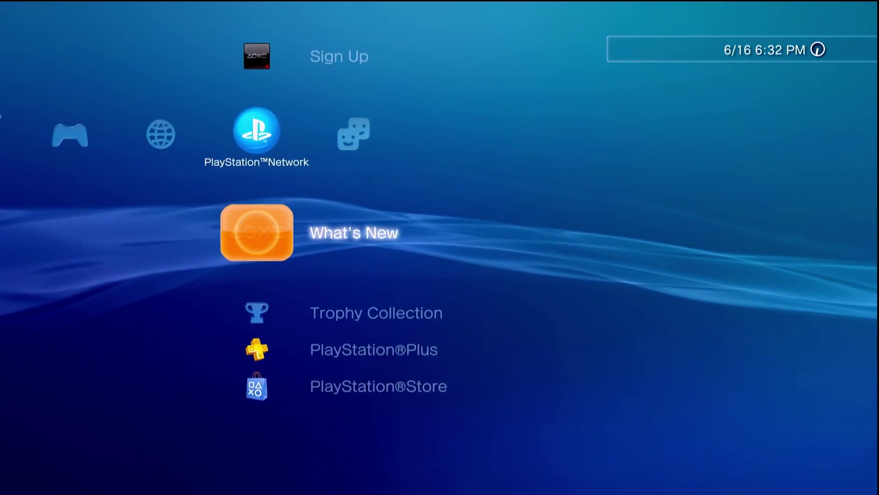
key("Up")
key("Down")
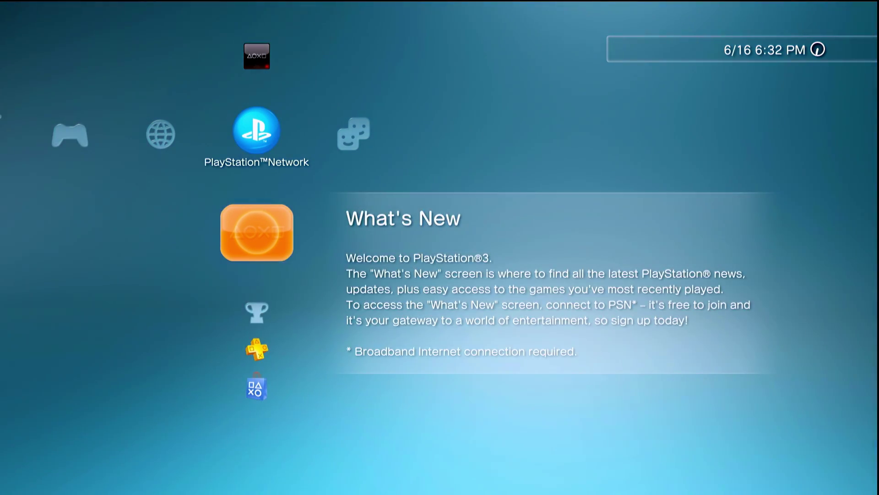
key("Up")
key("Down")
key("Down")
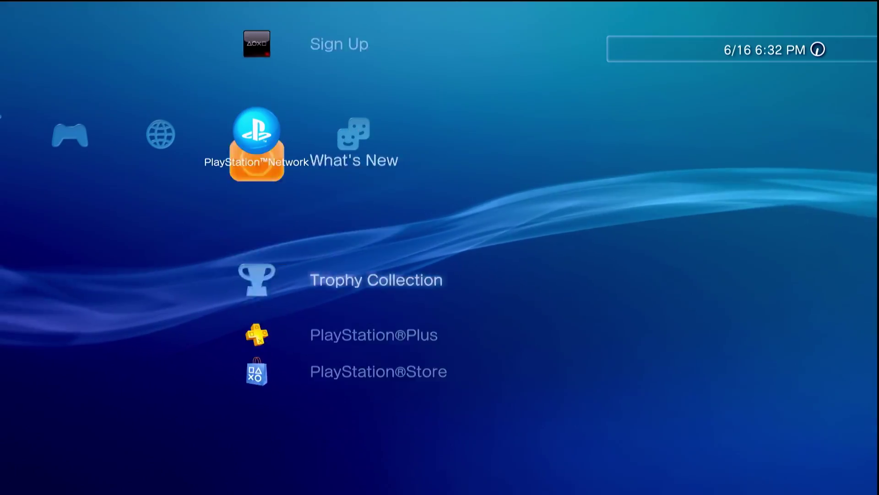
key("Down")
key("Up")
key("Up")
key("Left")
key("Left")
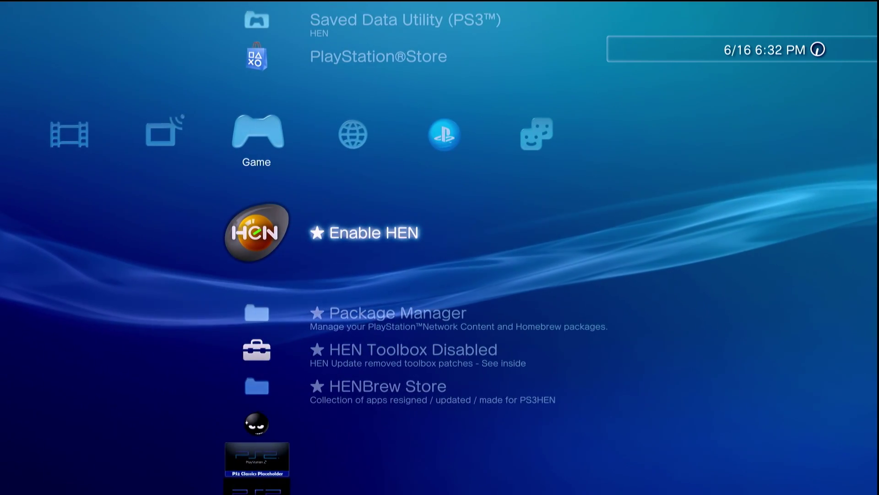
key("Left")
key("Left")
key("Right")
key("Right")
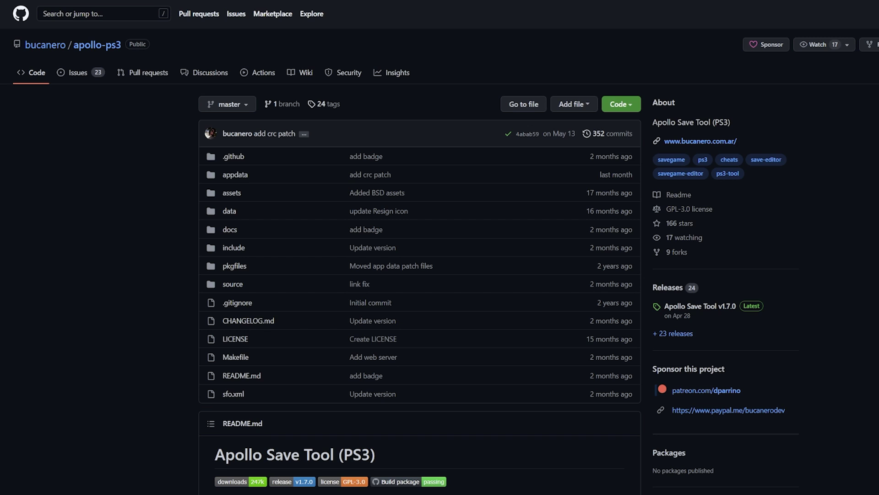
On the apollo-ps3 GitHub page, read the README's features through account activation and open the repository's Releases page.
scroll(420, 247, "down", 9)
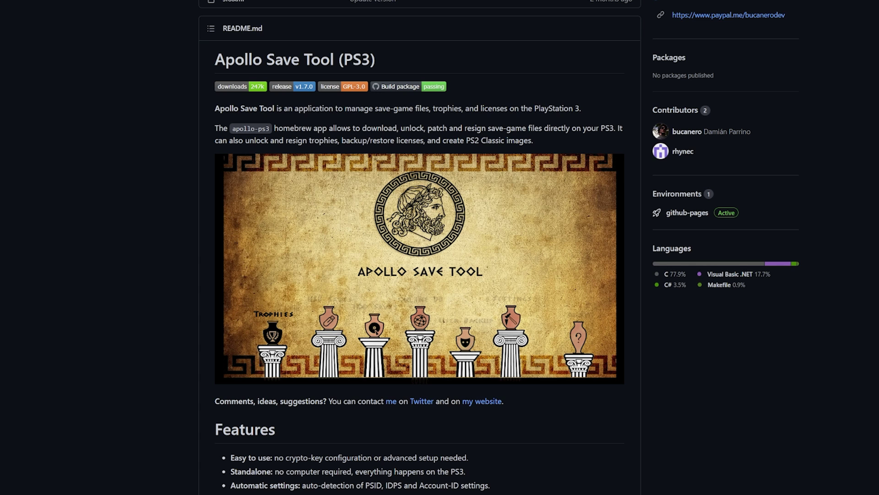
scroll(858, 229, "down", 5)
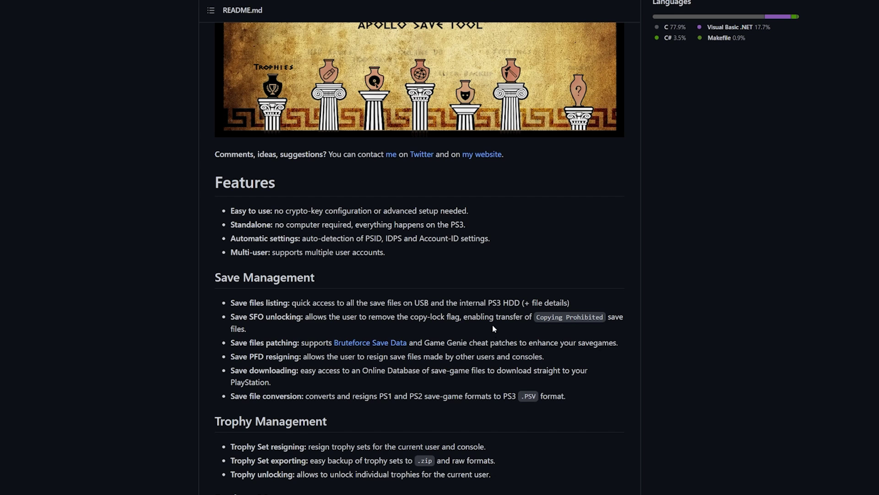
scroll(494, 329, "down", 1)
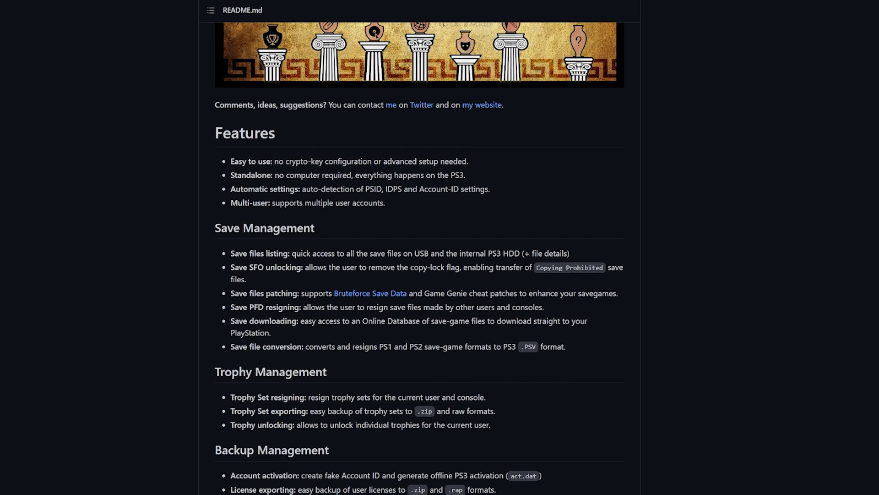
scroll(338, 242, "down", 4)
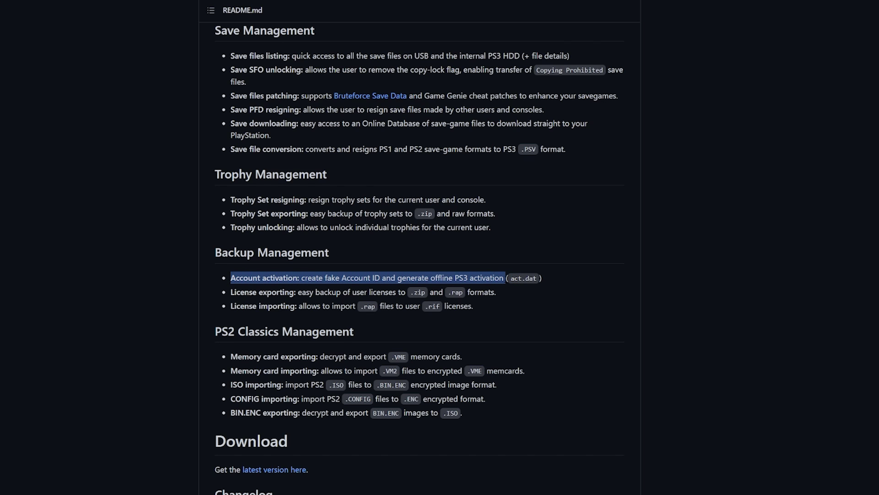
scroll(500, 349, "up", 20)
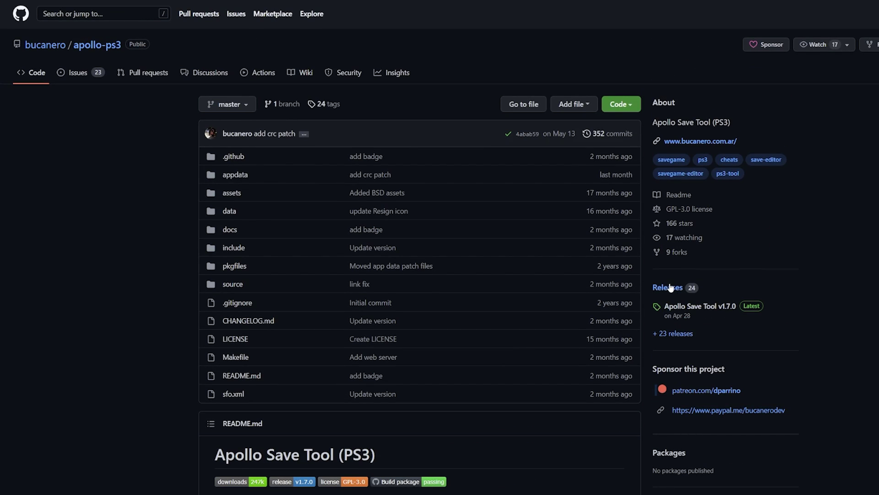
left_click(668, 287)
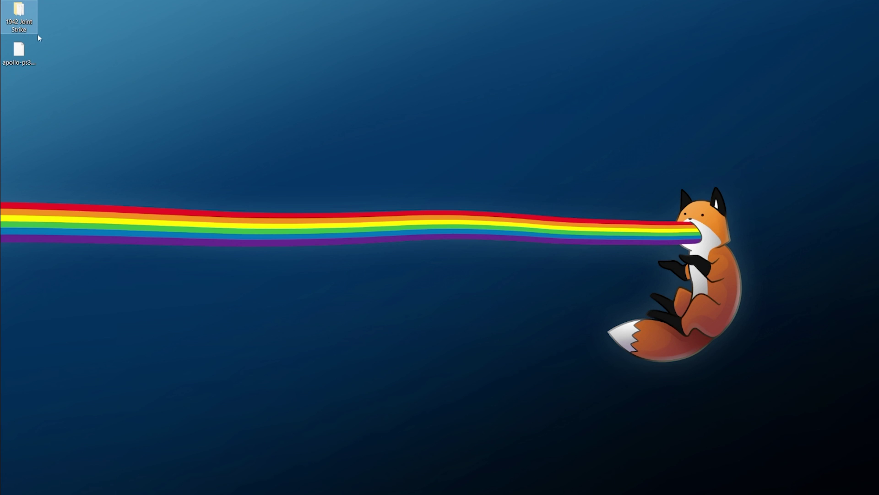
Open the 1942 Joint Strike folder from the desktop and inspect its PKG and RAP files with full file names visible.
left_click(36, 30)
double_click(30, 30)
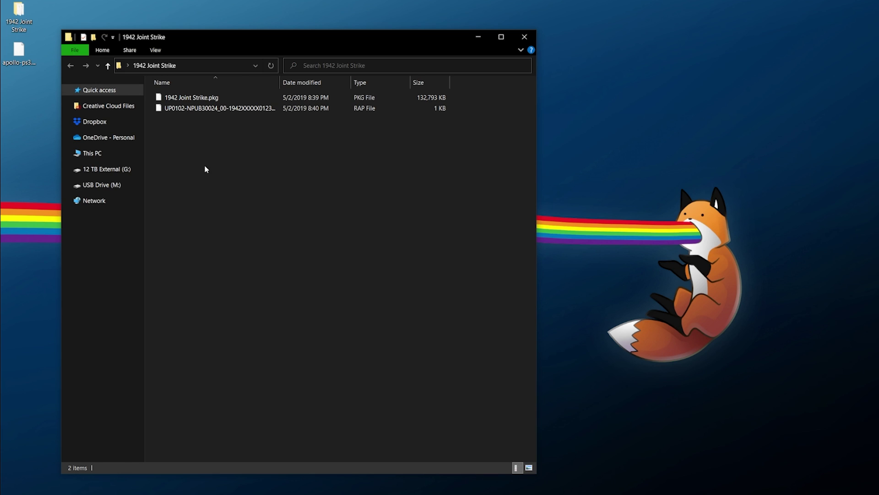
left_click(226, 98)
left_click(220, 111)
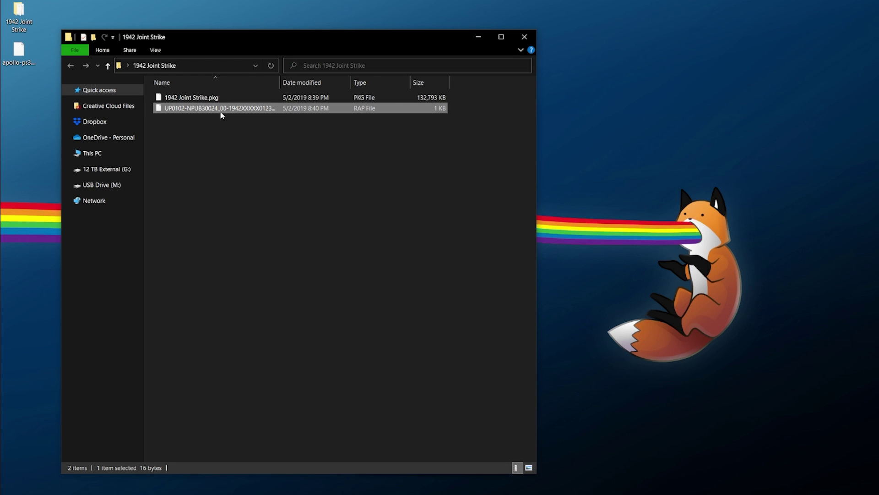
left_click_drag(279, 85, 316, 85)
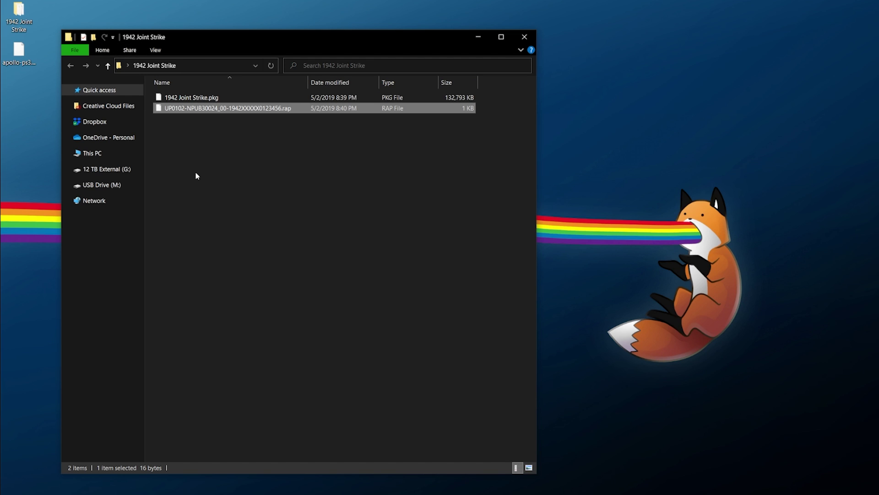
Check the file system of USB Drive (M:) in its properties.
key("alt+Left")
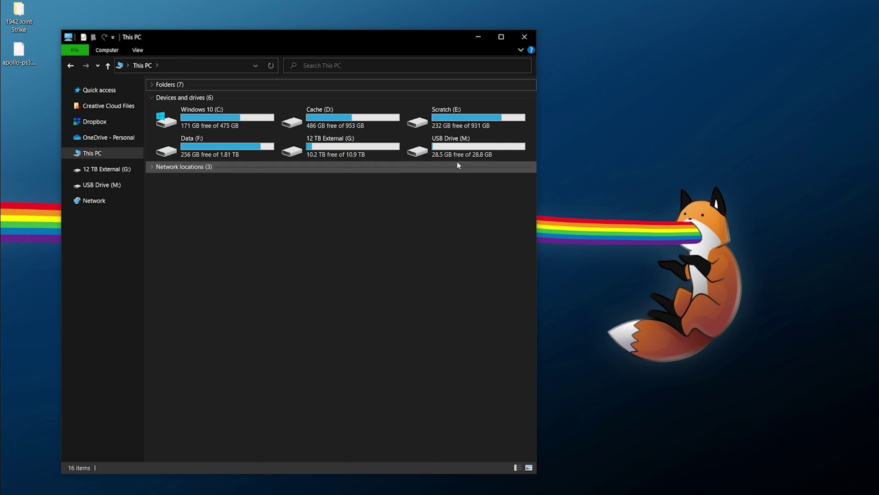
left_click(443, 150)
right_click(438, 144)
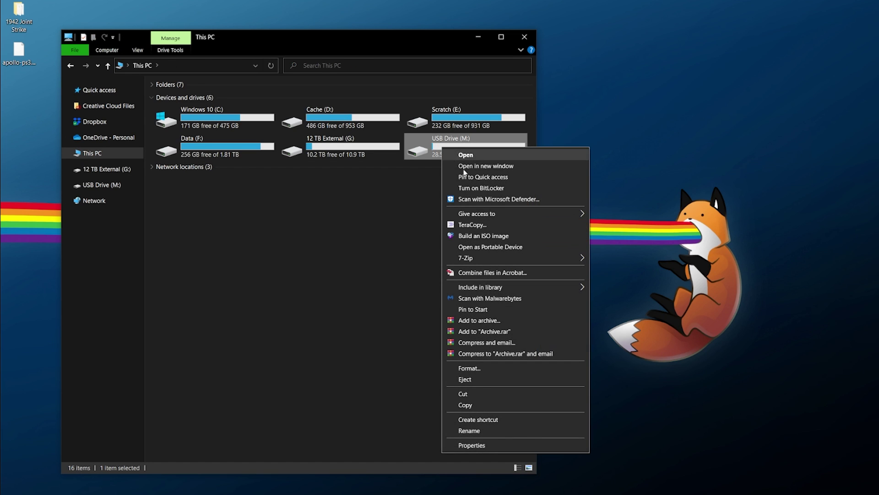
left_click(486, 447)
left_click_drag(632, 192, 333, 101)
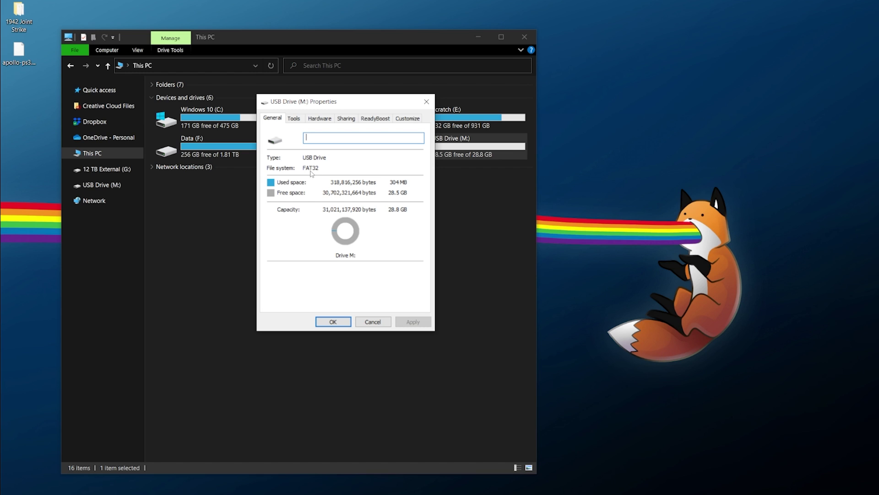
left_click(426, 103)
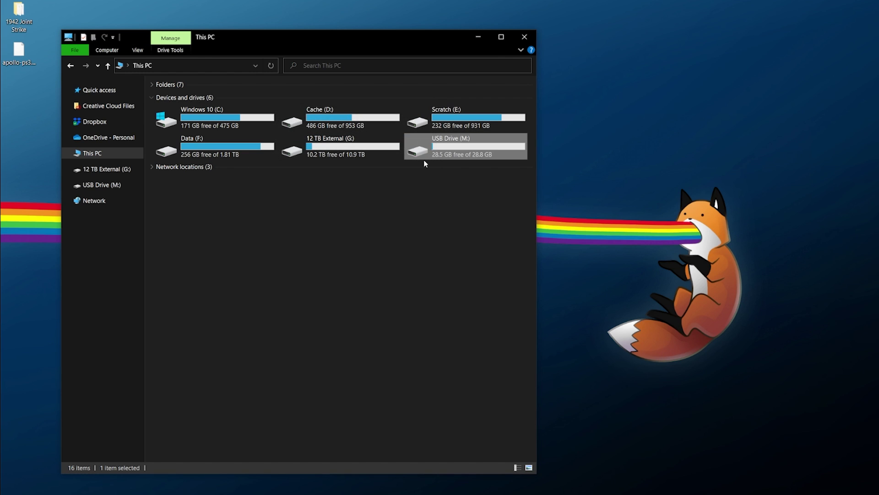
Copy the Apollo package file and 1942 Joint Strike.pkg into the root of USB Drive (M:).
double_click(424, 154)
left_click_drag(19, 51, 222, 230)
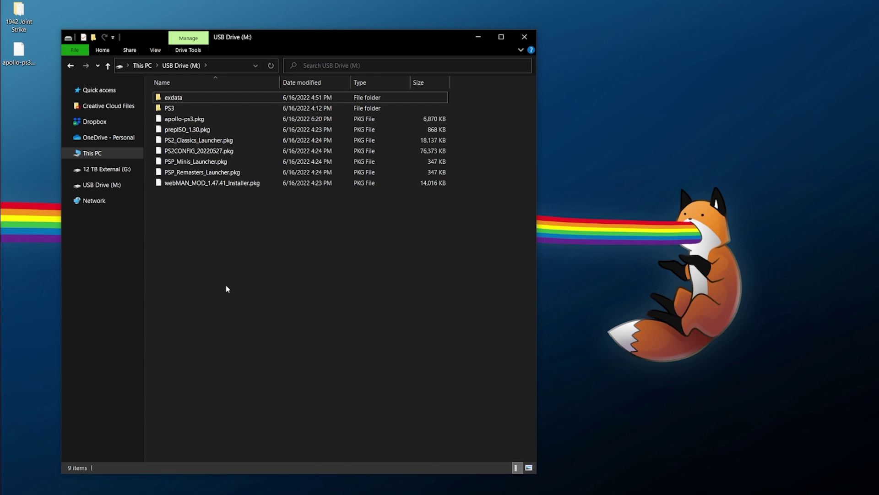
double_click(19, 14)
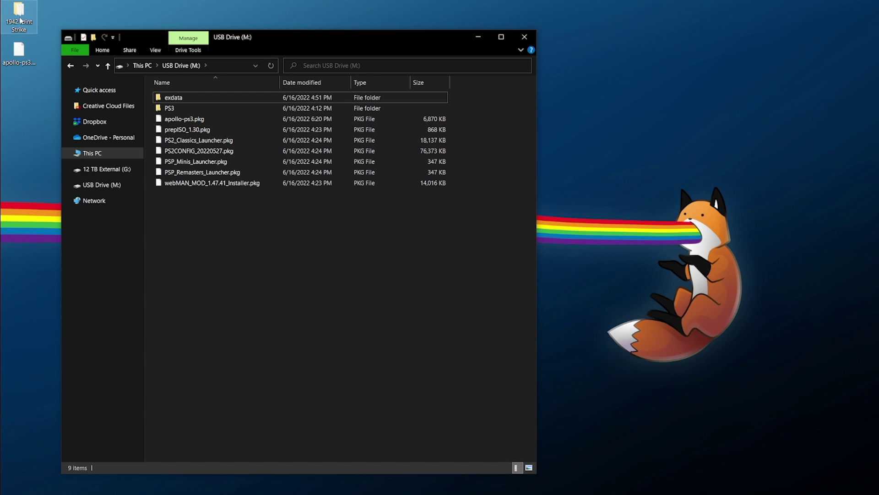
left_click_drag(220, 53, 370, 116)
left_click_drag(362, 173, 215, 274)
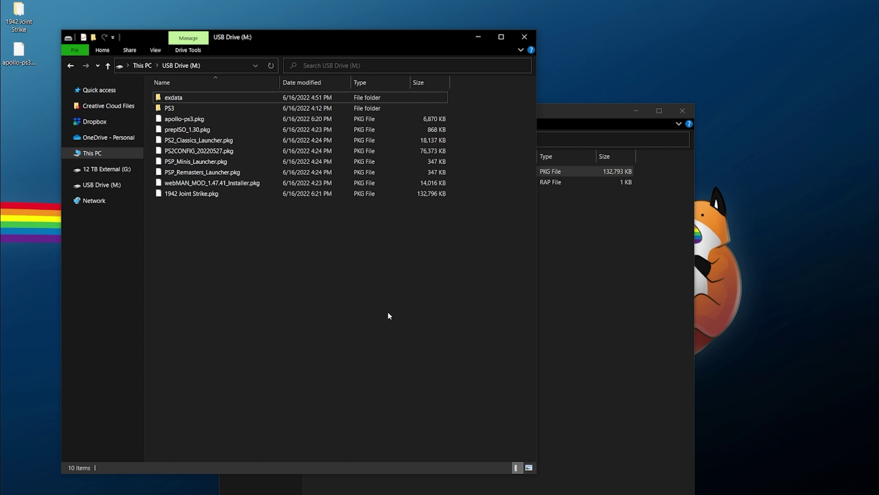
Copy the 1942 Joint Strike RAP file into the USB drive's exdata folder and close the source folder window.
left_click(205, 99)
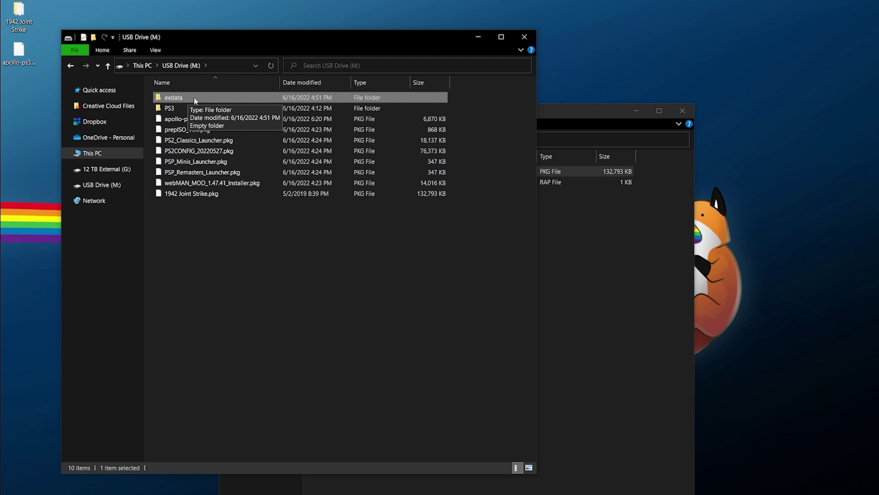
double_click(194, 98)
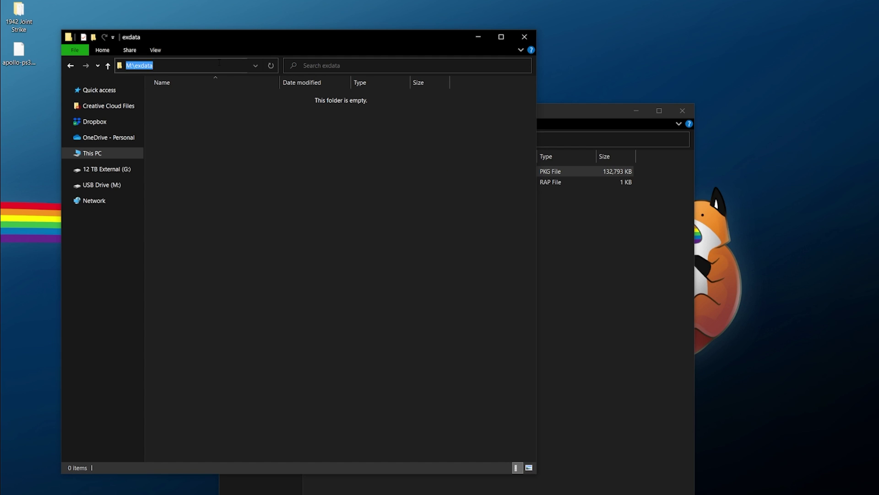
left_click(243, 194)
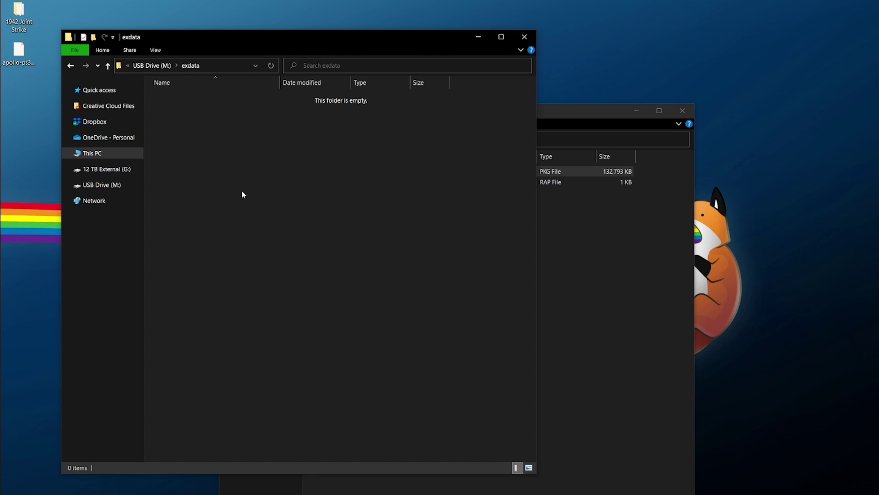
left_click(588, 214)
left_click_drag(393, 182, 199, 134)
left_click(248, 267)
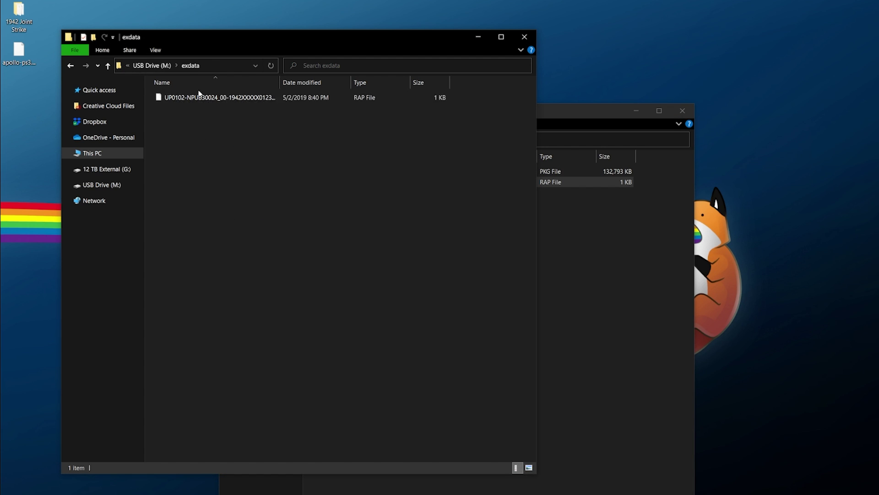
left_click(152, 66)
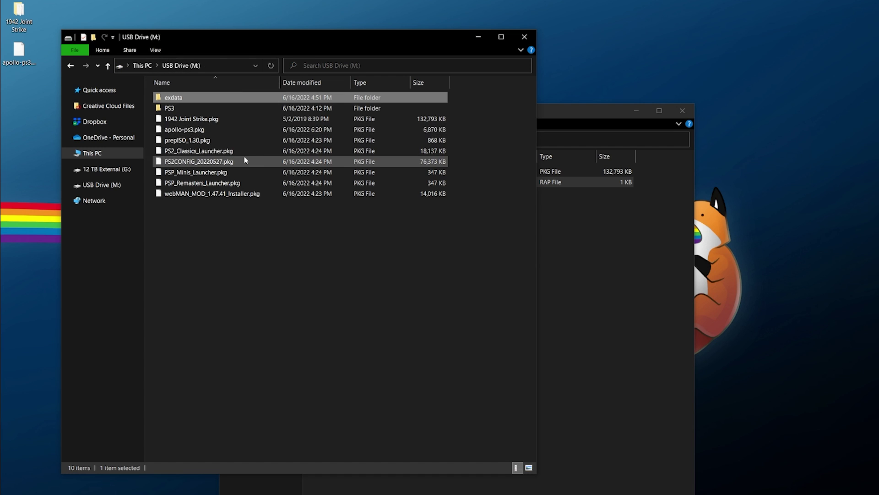
left_click(683, 110)
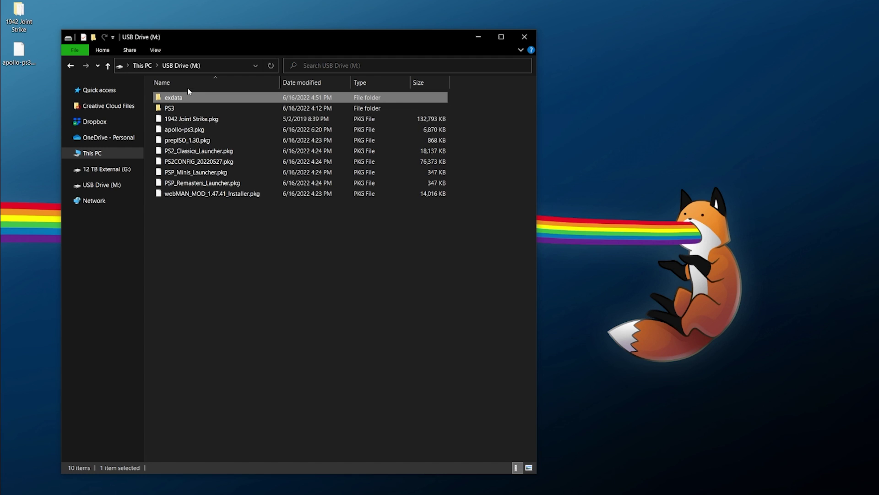
Eject USB Drive (M:) from the computer.
left_click(226, 119)
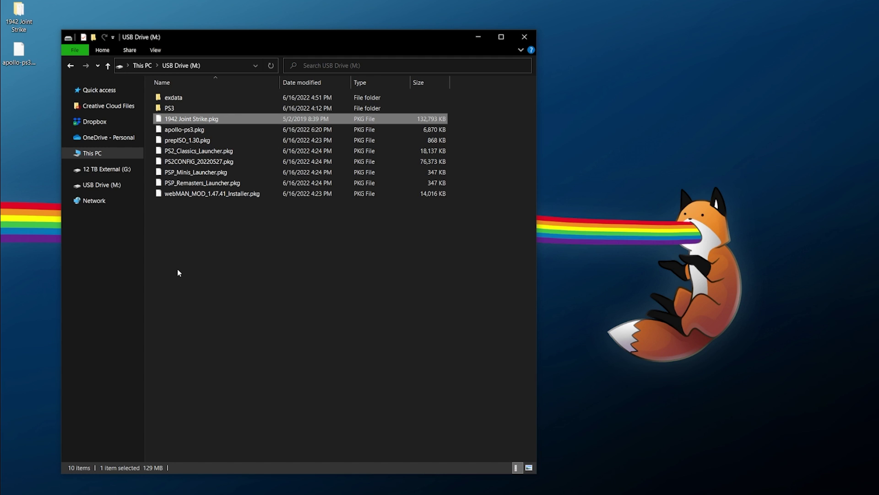
left_click(110, 153)
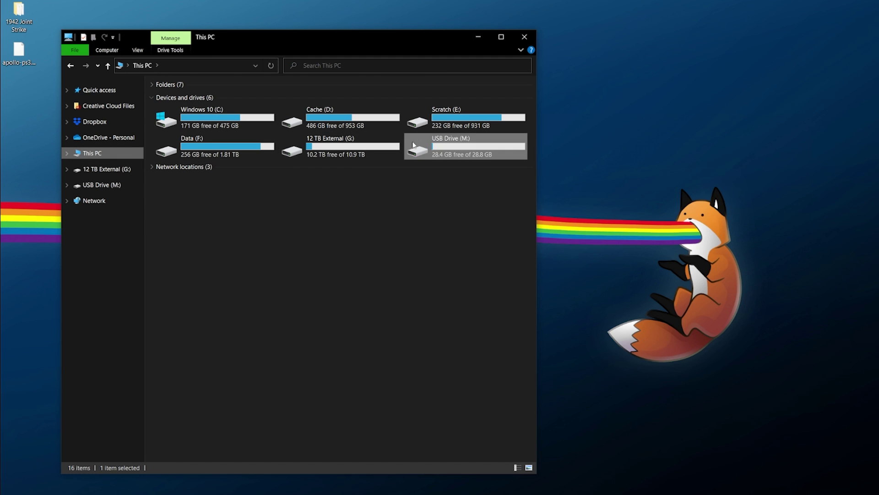
right_click(433, 147)
left_click(443, 366)
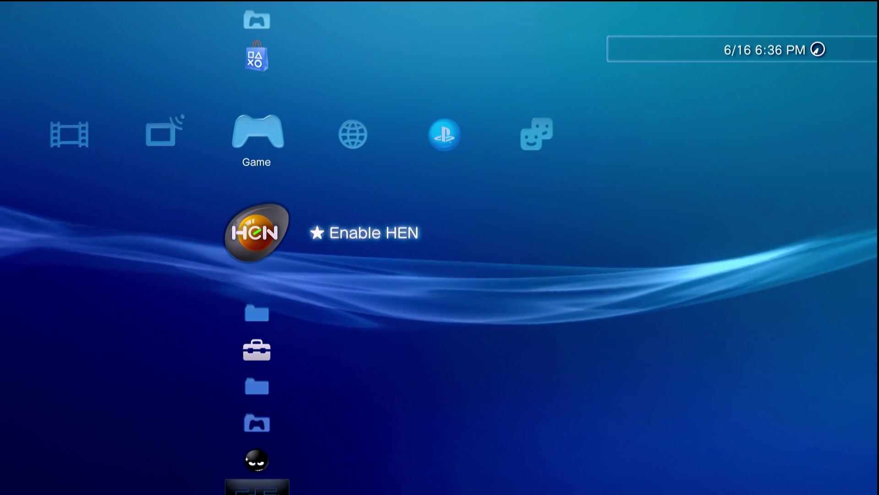
On the PS3, check whether the USB device is listed in the Video category and return to the Game category.
key("Left")
key("Left")
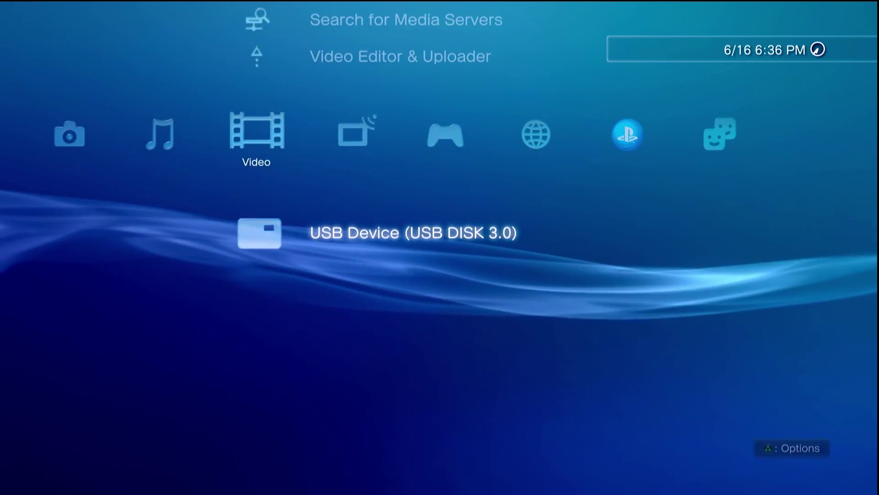
key("Right")
key("Right")
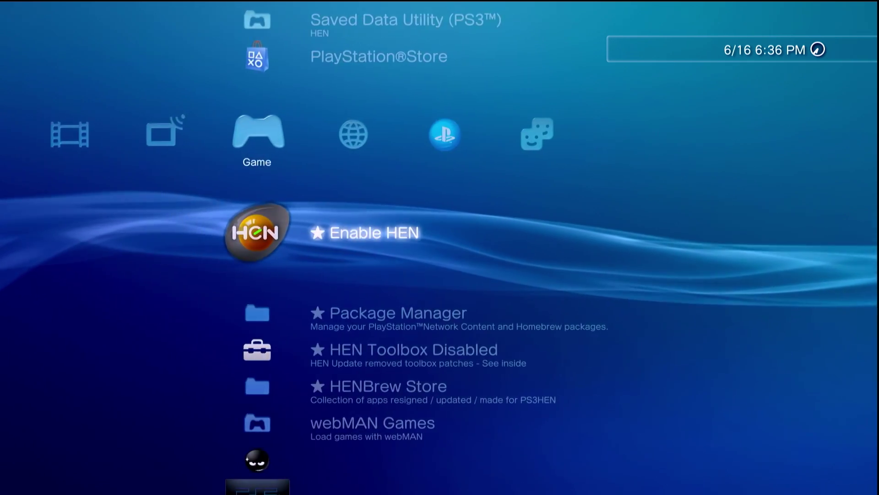
Install apollo-ps3.pkg from the root of the storage device through Package Manager's standard install option.
key("Down")
key("Return")
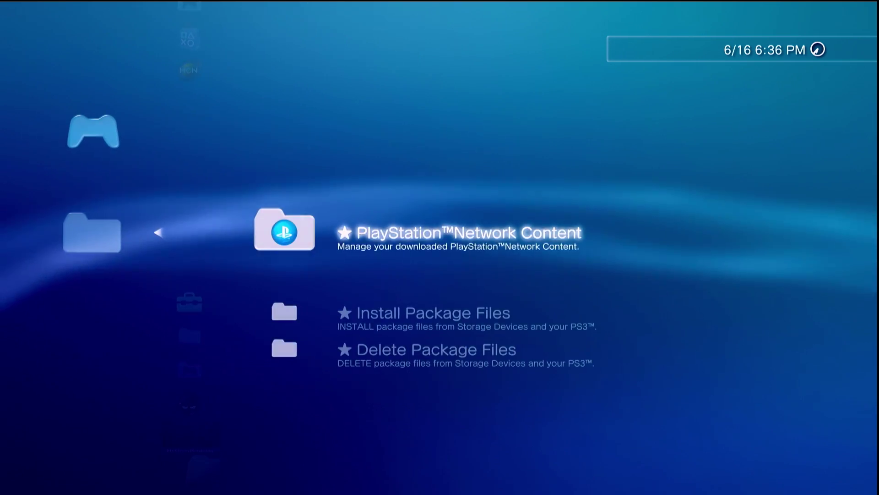
key("Down")
key("Return")
key("Down")
key("Down")
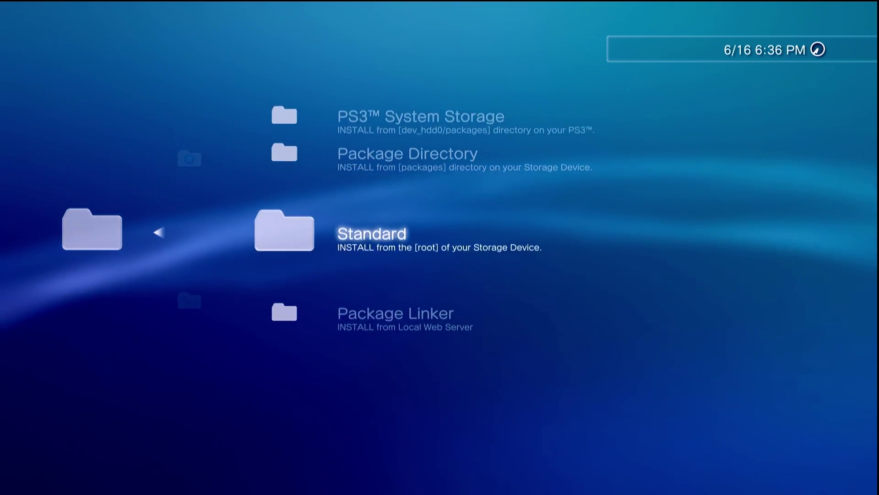
key("Return")
key("Down")
key("Down")
key("Down")
key("Down")
key("Down")
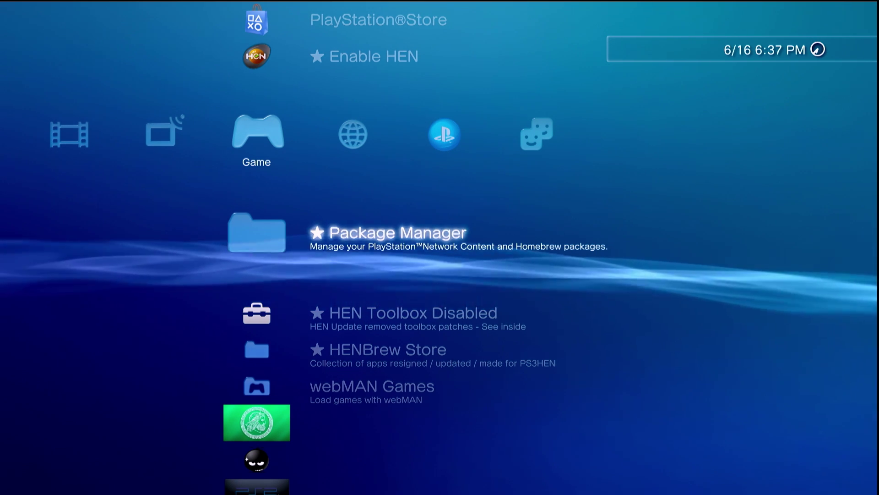
Install 1942 Joint Strike.pkg from the root of the storage device and return to the Game category.
key("Return")
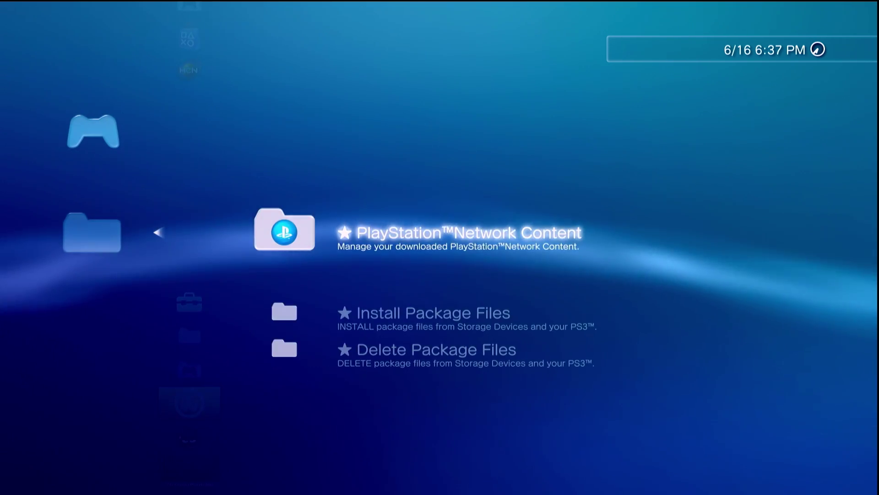
key("Down")
key("Return")
key("Down")
key("Down")
key("Return")
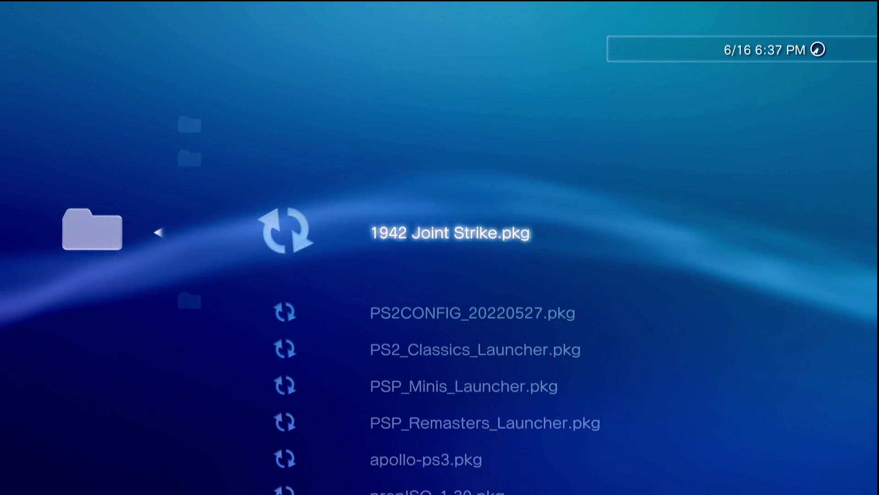
key("Return")
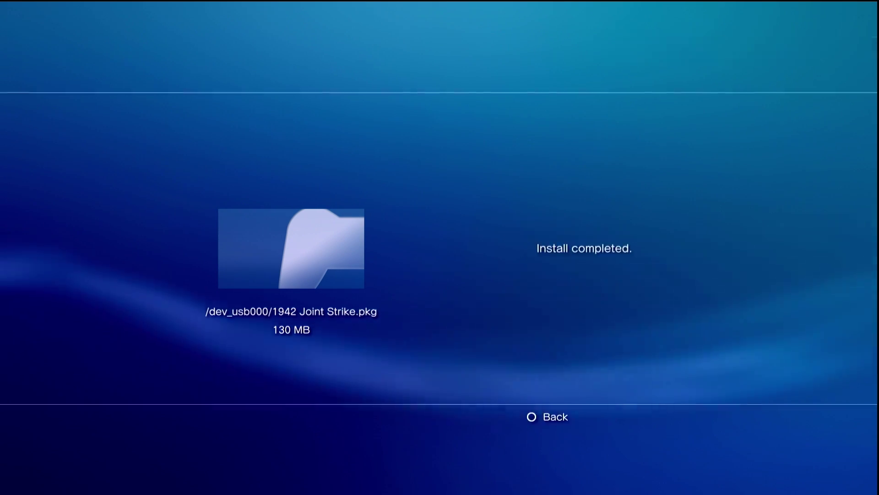
key("Escape")
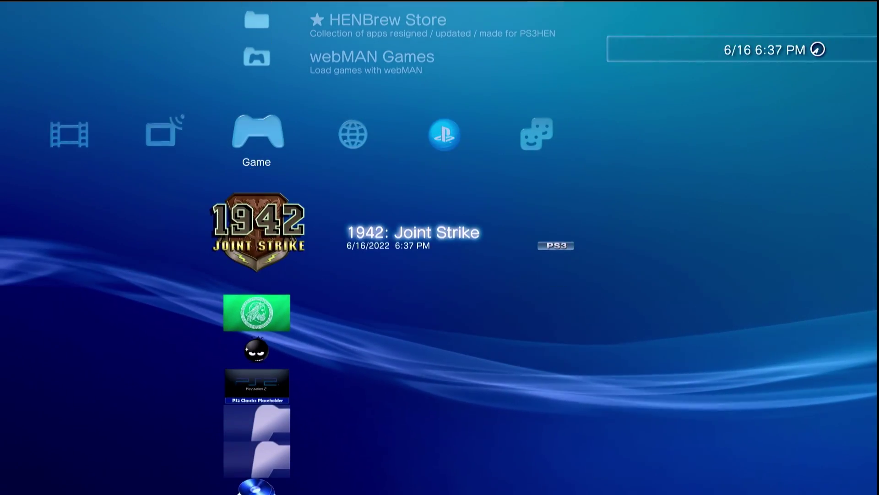
Try to launch 1942: Joint Strike and dismiss the license screen.
key("Down")
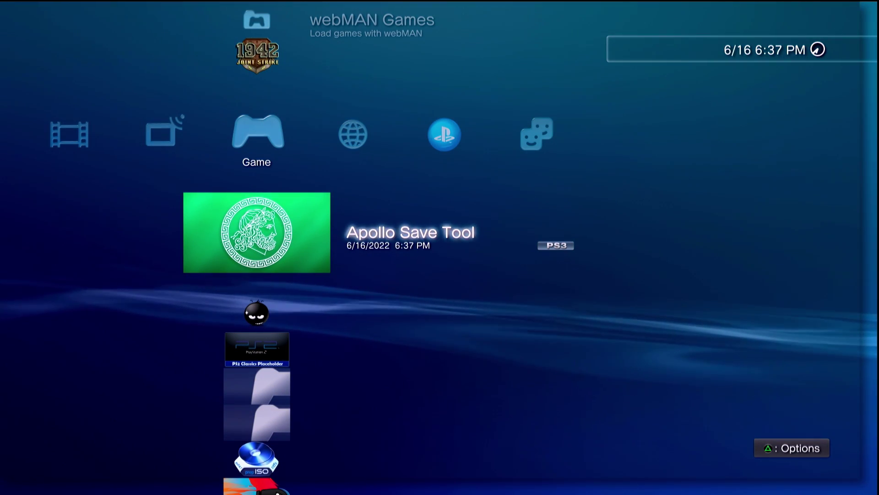
key("Up")
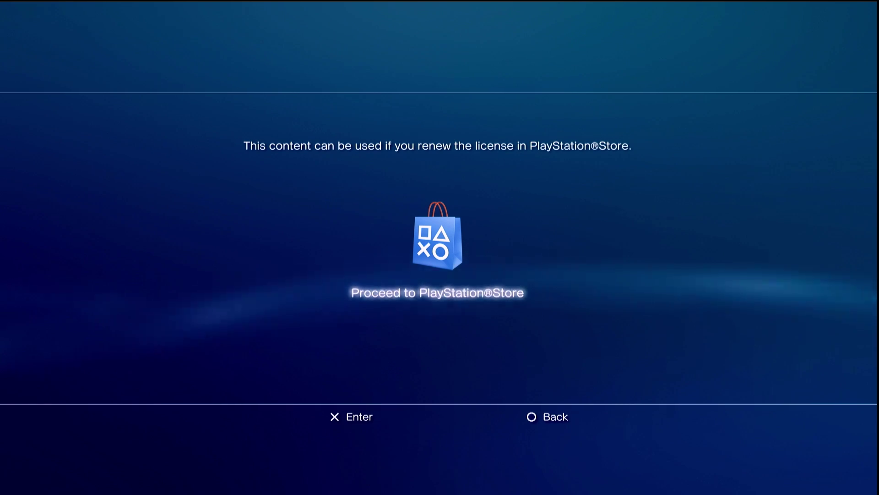
key("Escape")
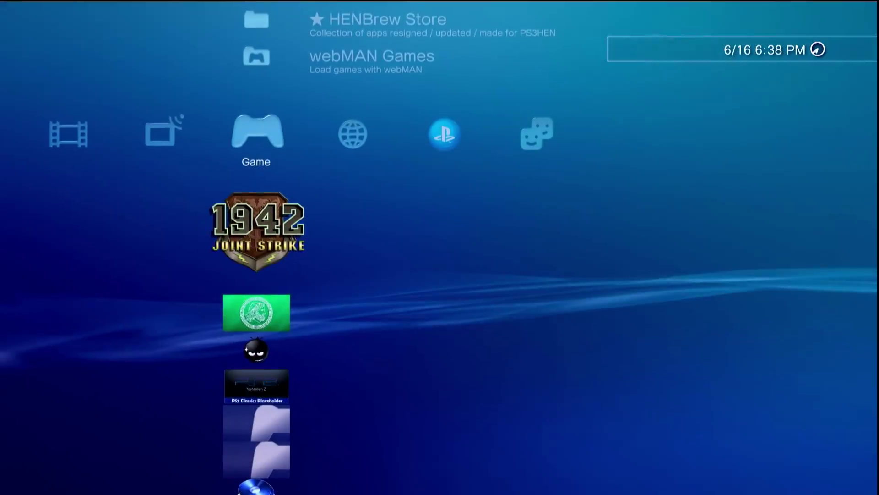
Check the entries in the PlayStation Network category, including What's New.
key("Right")
key("Right")
key("Down")
key("Down")
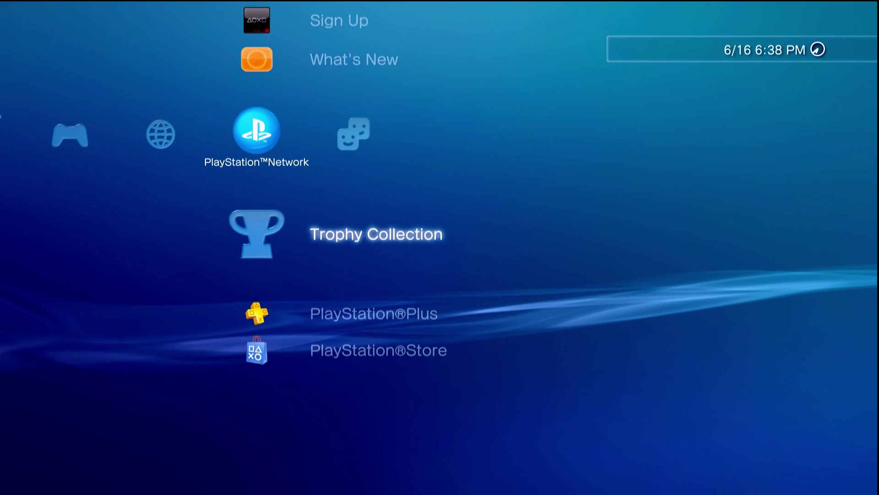
key("Up")
key("Return")
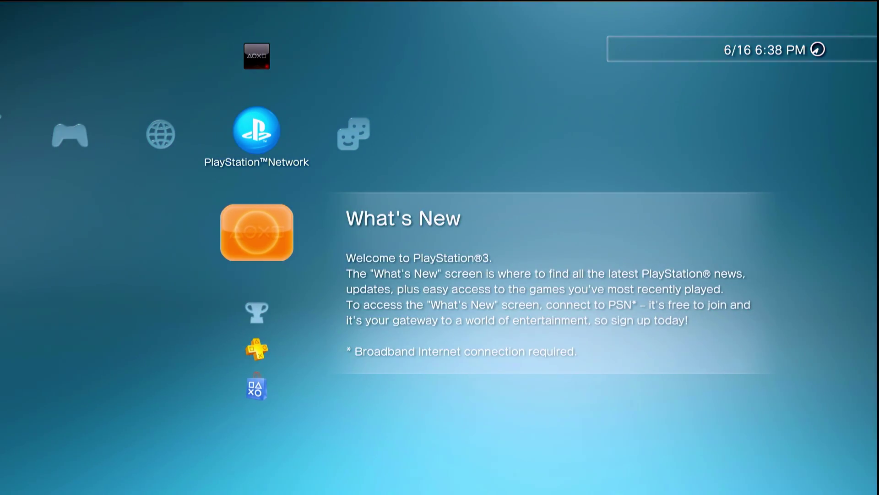
key("Escape")
Launch Apollo Save Tool from the Game category and open its User Data Backup tools.
key("Left")
key("Left")
key("Down")
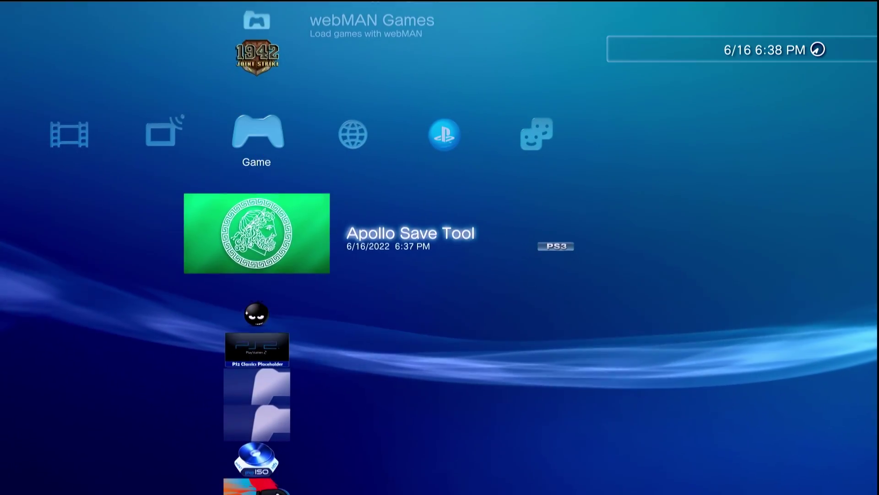
key("Return")
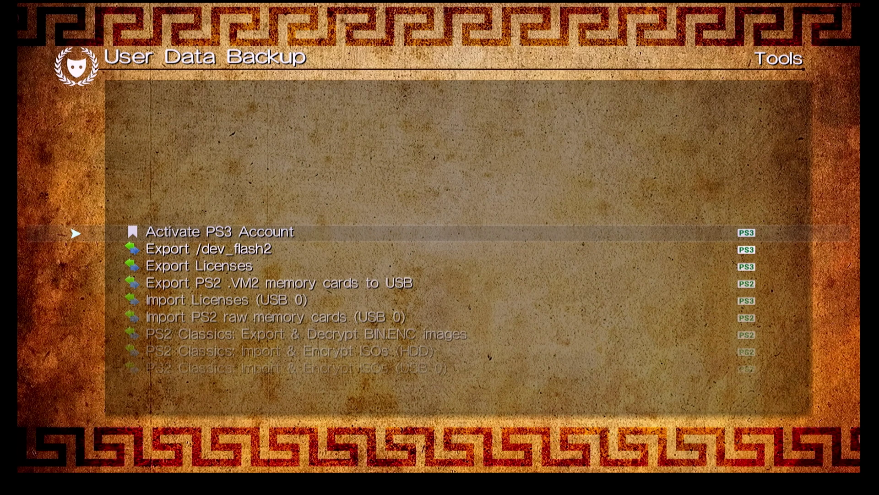
Look through the User Data Backup tools down to the end of the list and return to Activate PS3 Account.
key("Down")
key("Down")
key("Down")
key("Down")
key("Down")
key("Down")
key("Down")
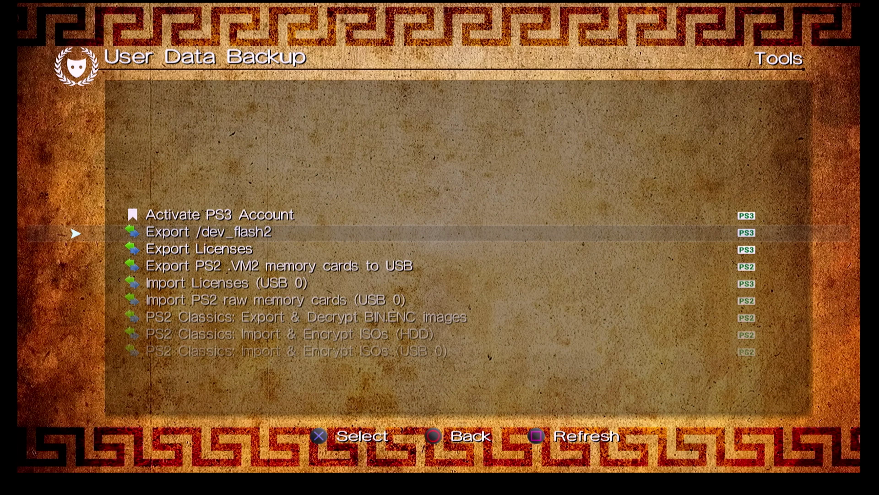
key("Down")
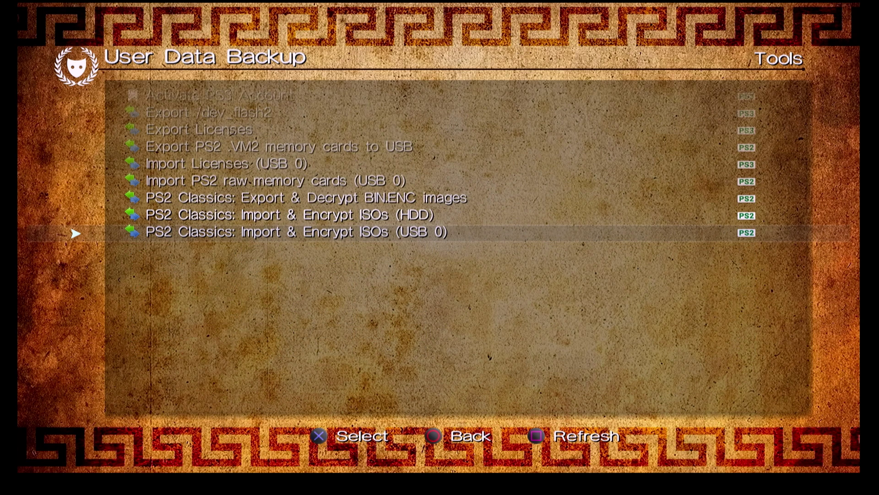
key("Up")
key("Up")
key("Up")
key("Up")
key("Up")
key("Up")
key("Up")
key("Up")
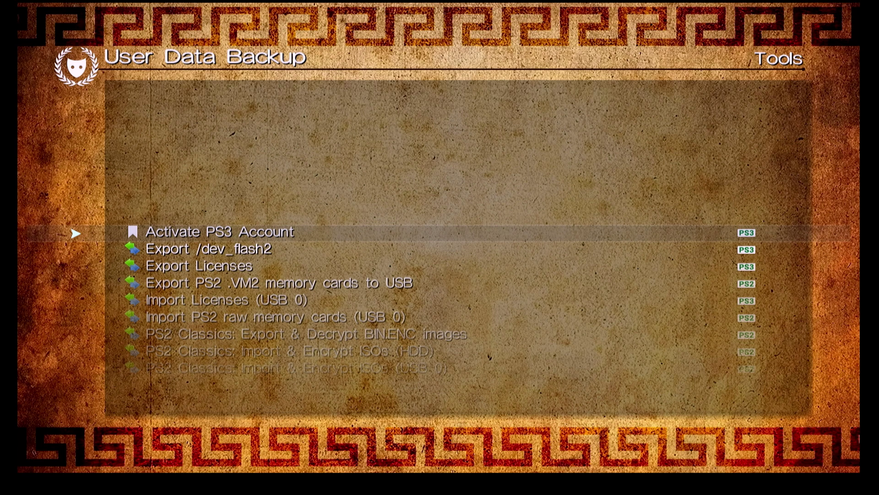
Activate the PS3 account (act.dat) with Apollo Save Tool and return to the tools list.
key("Return")
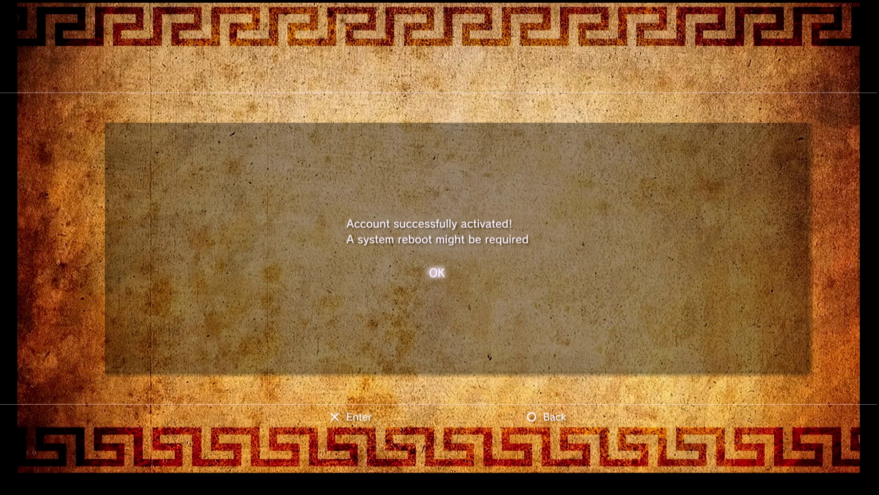
key("Return")
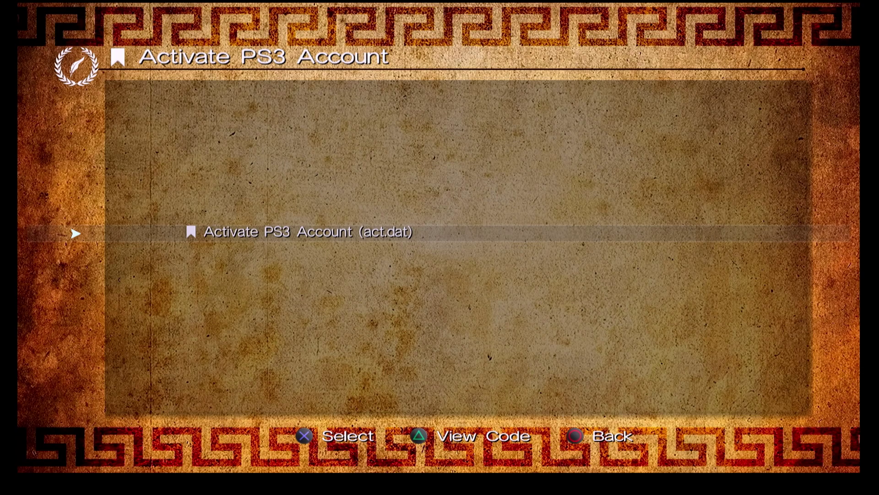
key("Escape")
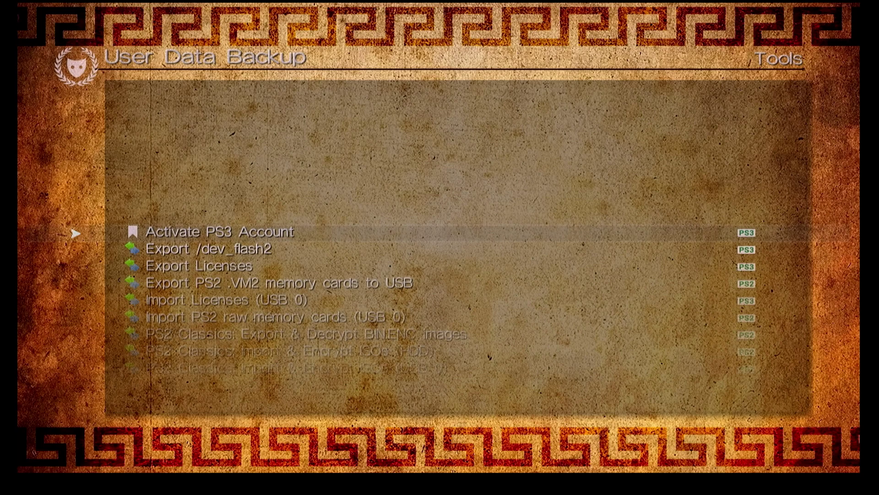
Quit Apollo Save Tool and return to the PS3 system menu.
key("super")
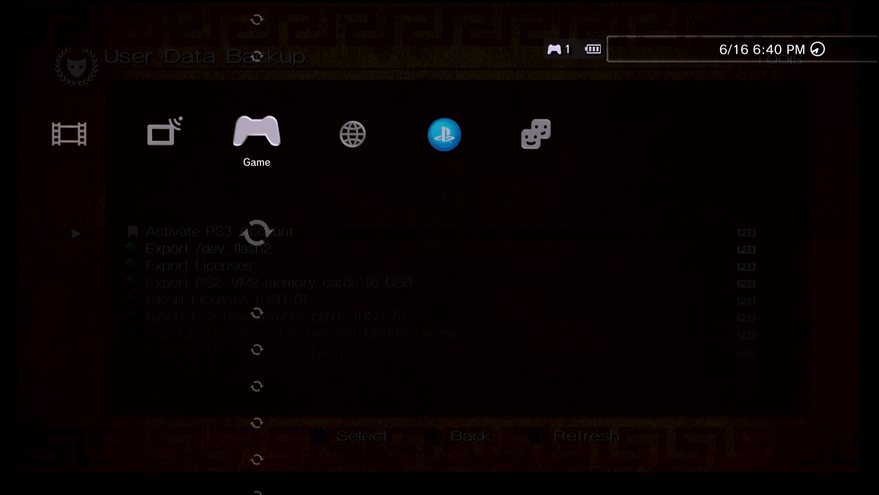
key("Return")
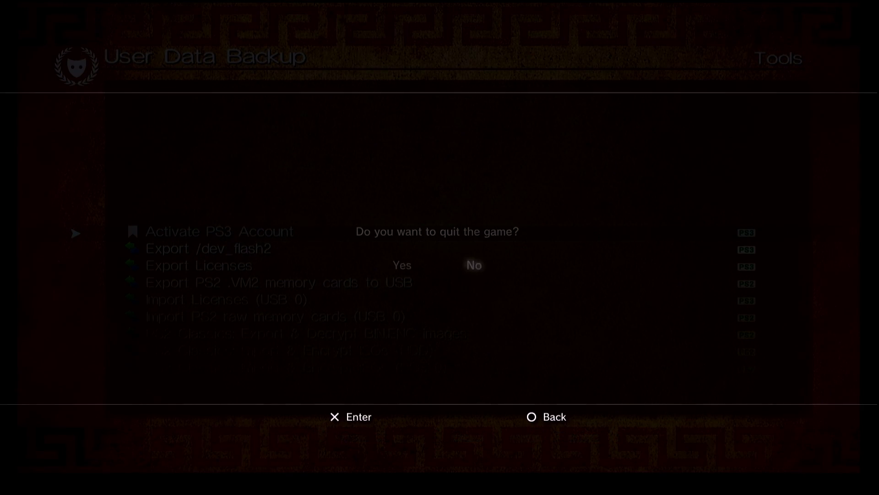
key("Return")
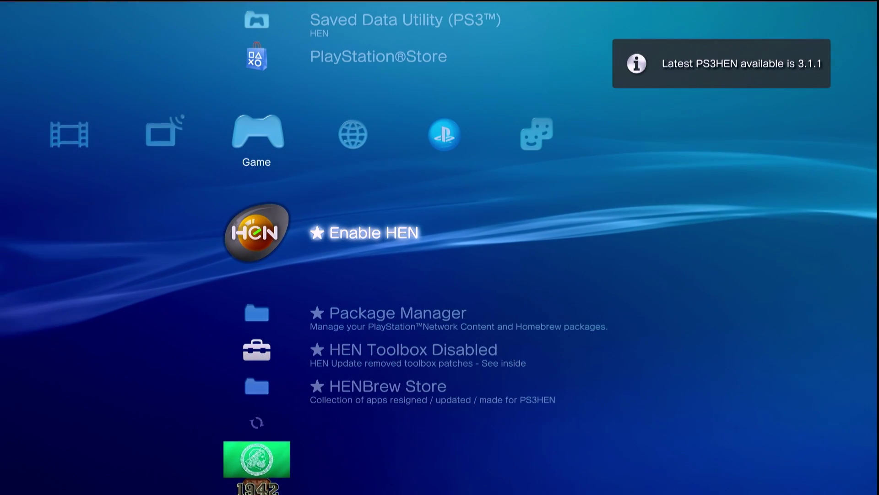
Browse the Game category and check the account entry in the PlayStation Network category.
key("Down")
key("Down")
key("Down")
key("Down")
key("Down")
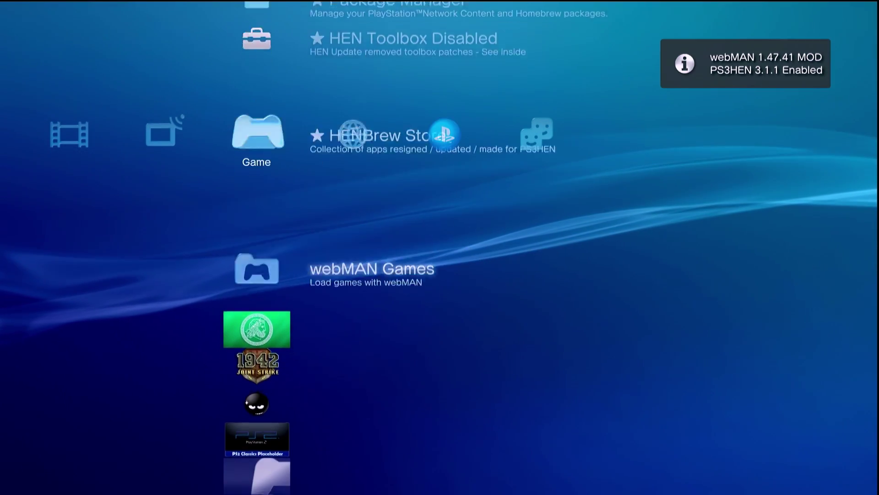
key("Right")
key("Right")
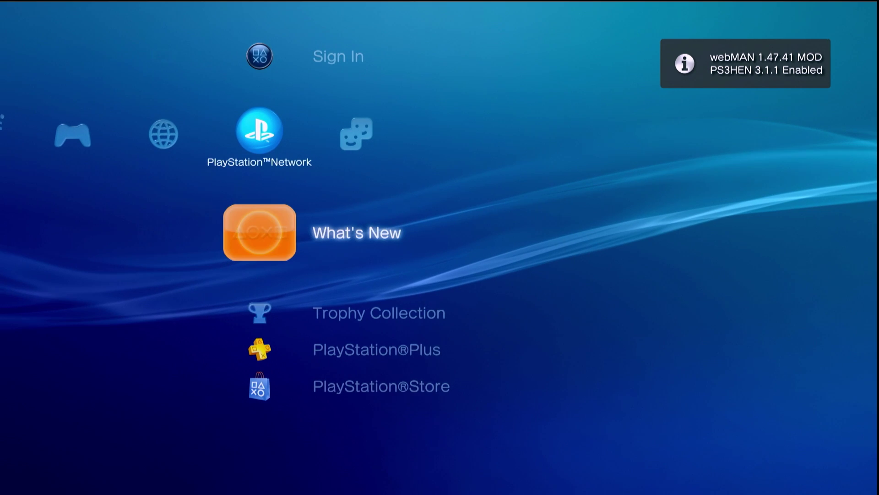
key("Up")
key("Down")
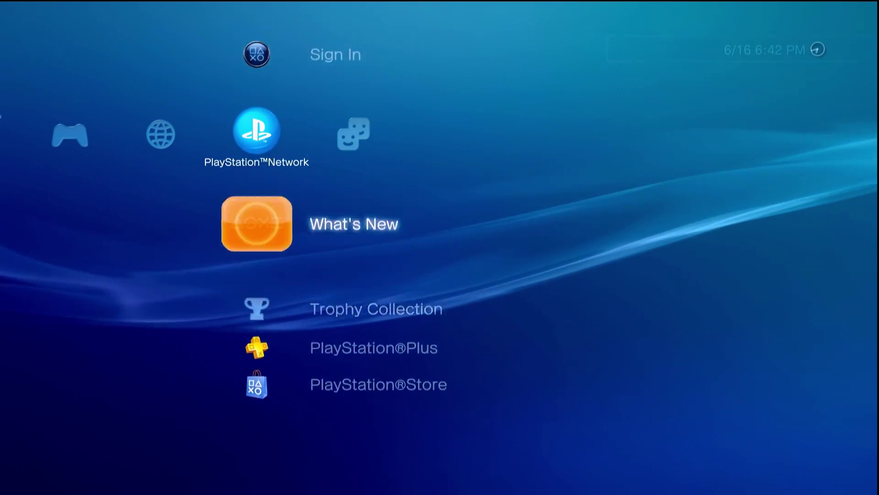
Try to sign in to PlayStation Network, then back out to the Sign In entry.
key("Up")
key("Return")
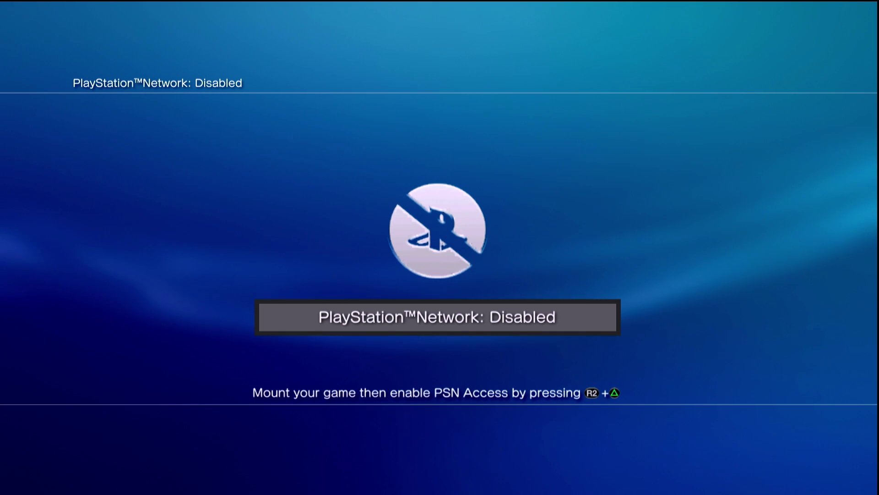
key("Escape")
key("Down")
key("Down")
key("Up")
key("Up")
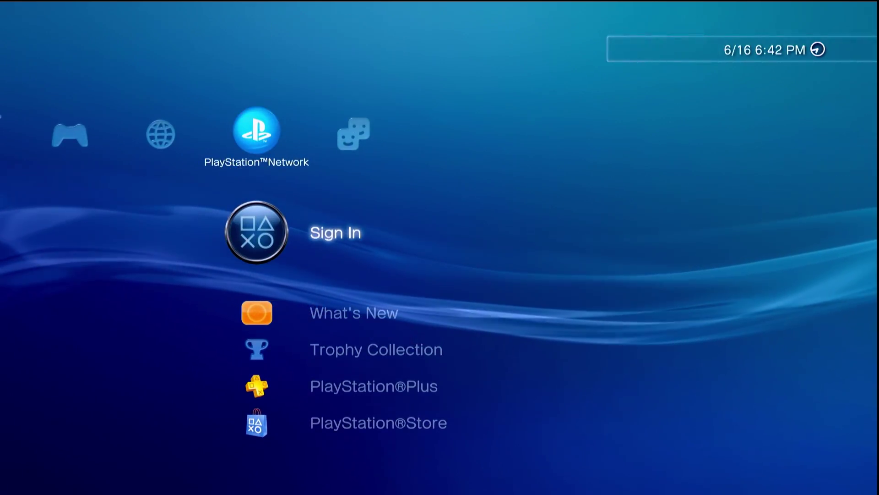
Launch 1942: Joint Strike from the Game category to test its license.
key("Left")
key("Left")
key("Left")
key("Right")
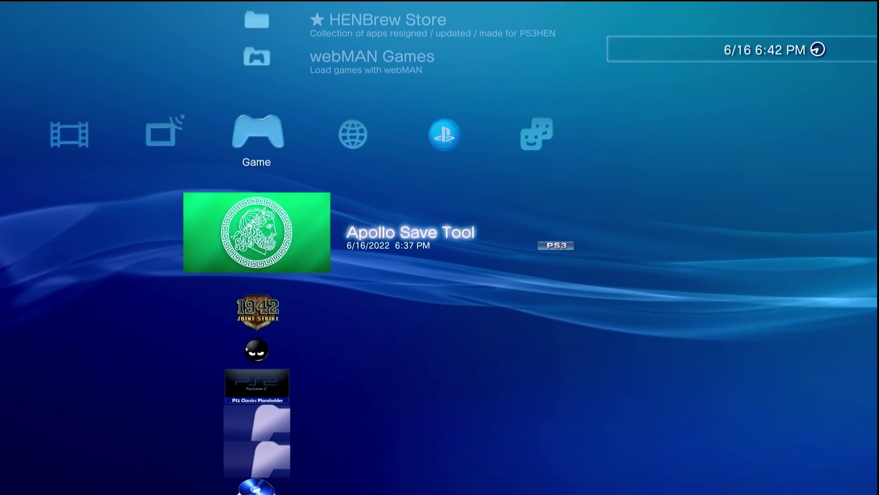
key("Down")
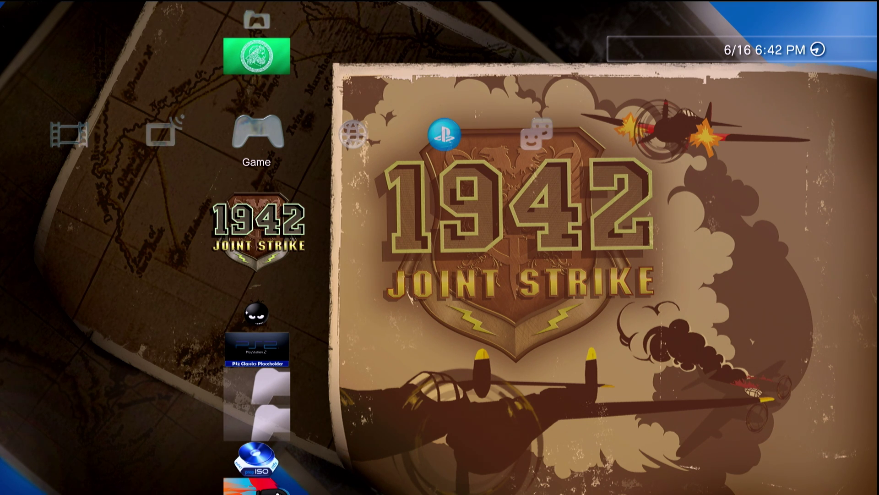
key("Left")
key("Left")
key("Right")
key("Right")
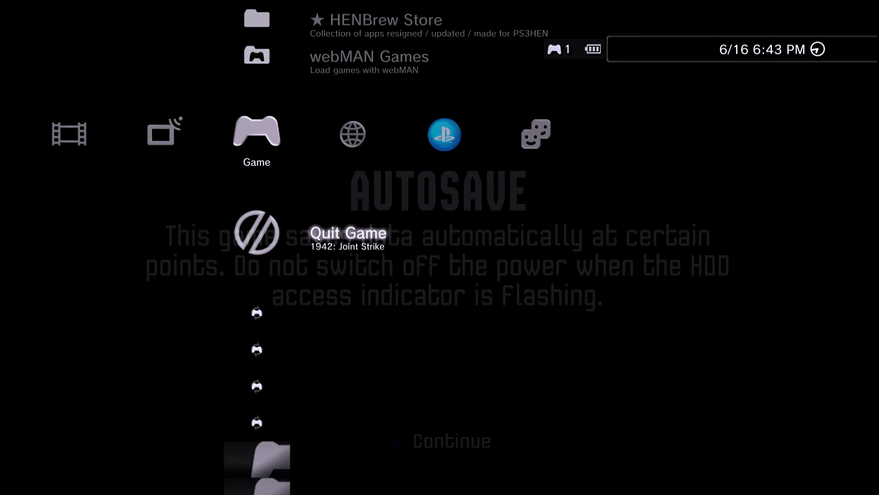
Quit 1942: Joint Strike and highlight its entry in the Game category.
key("Down")
key("Up")
key("Up")
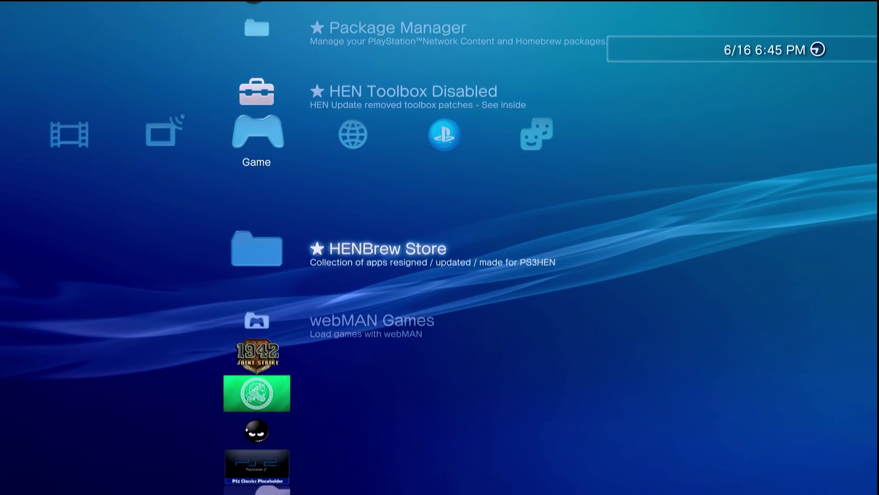
key("Down")
key("Down")
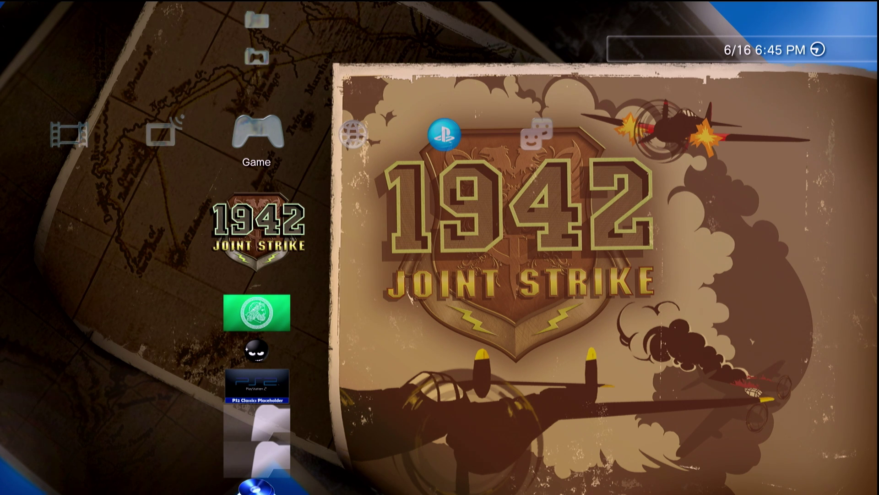
Review the PlayStation Network category from Sign In downward and return to the Game category.
key("Right")
key("Right")
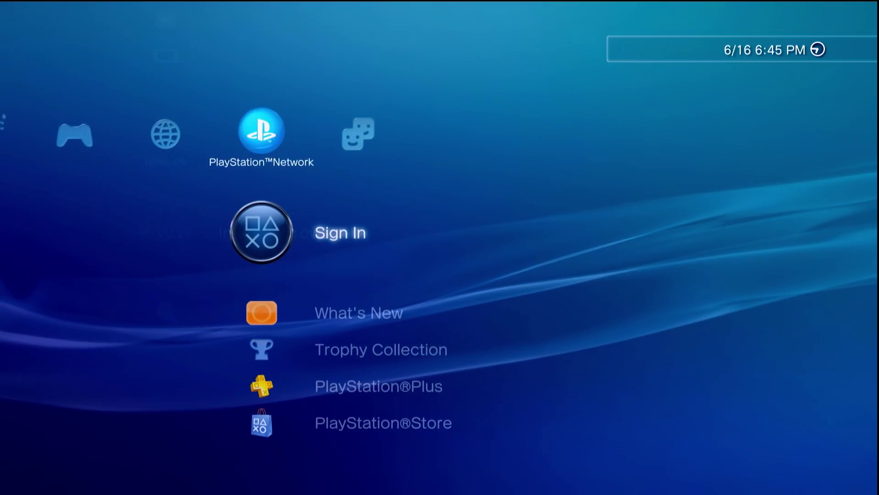
key("Down")
key("Up")
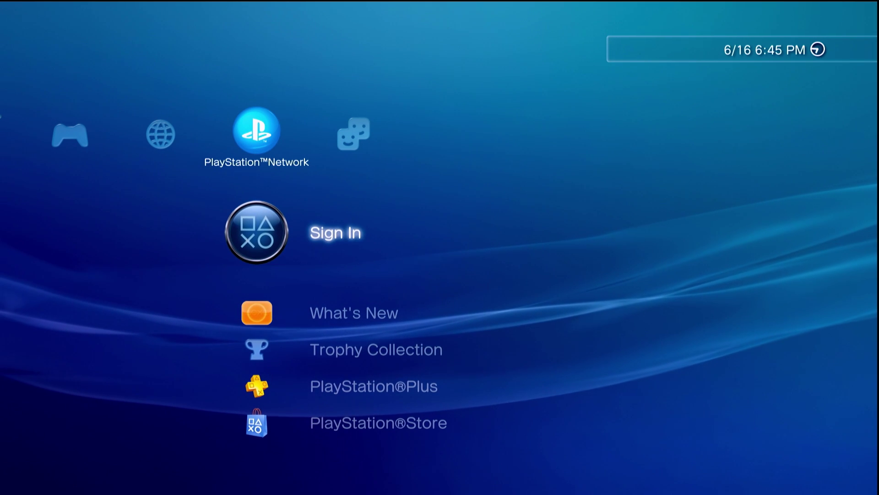
key("Down")
key("Down")
key("Down")
key("Left")
key("Left")
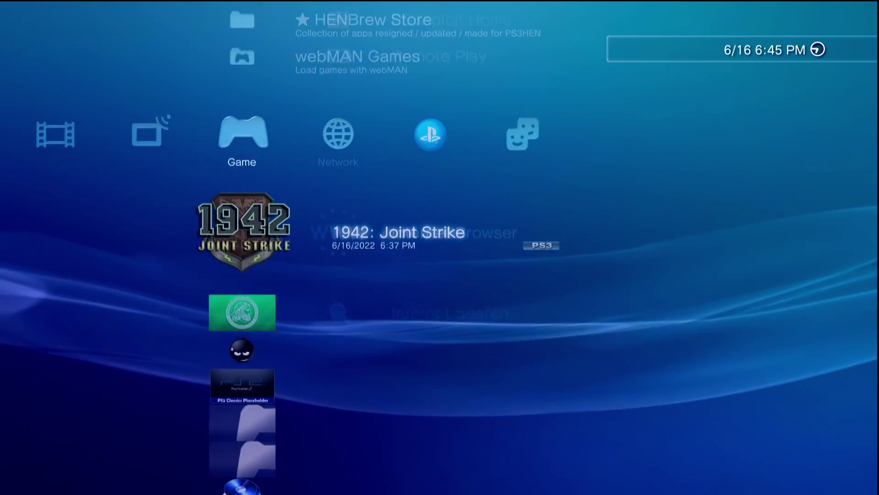
Open Package Manager in the Game category.
key("Up")
key("Up")
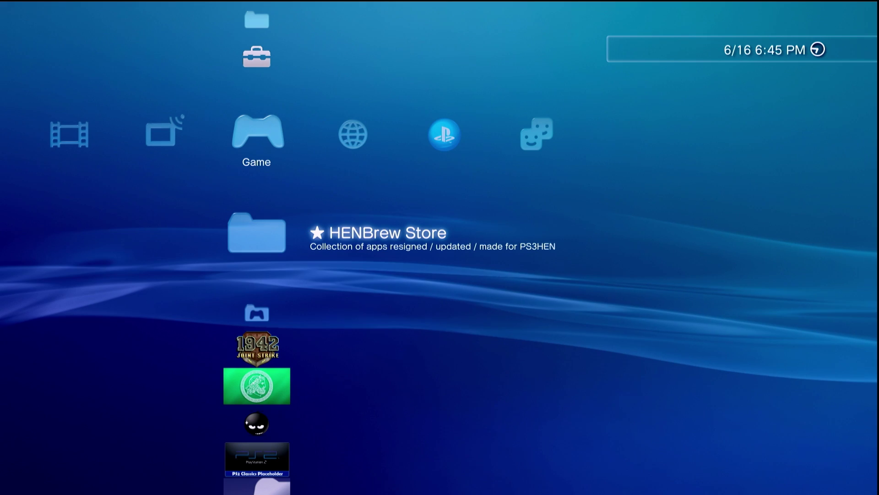
key("Up")
key("Up")
key("Up")
key("Down")
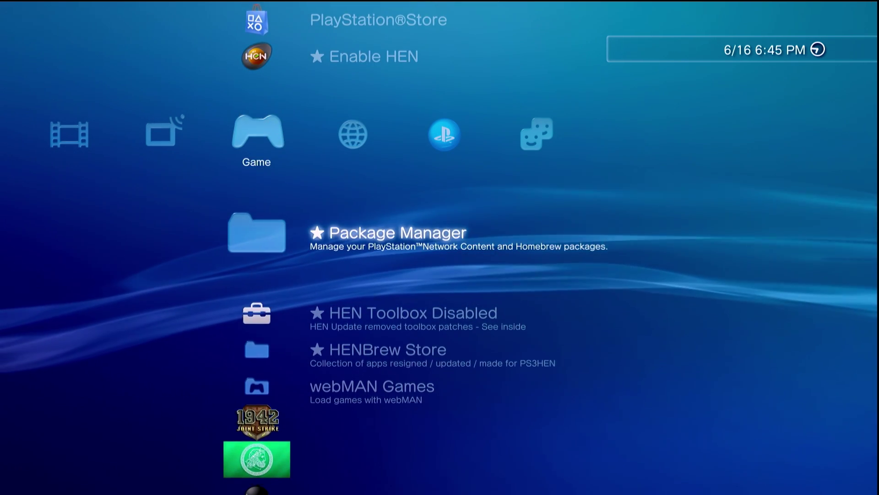
key("Return")
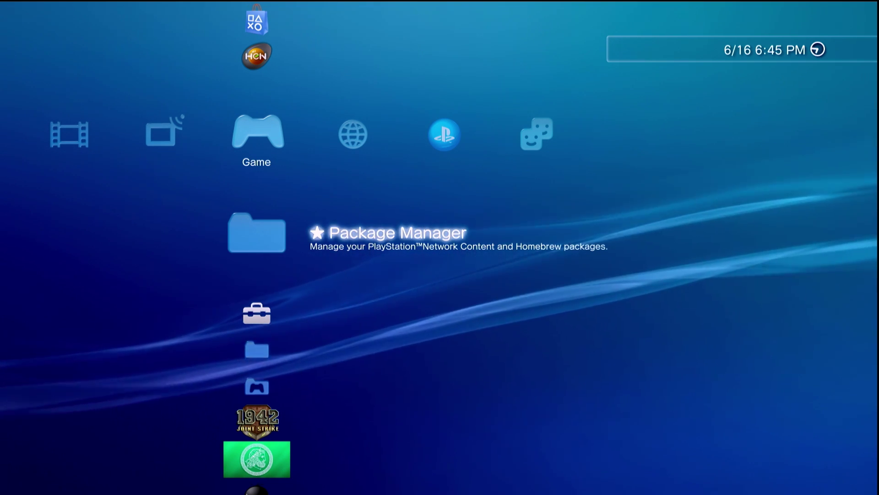